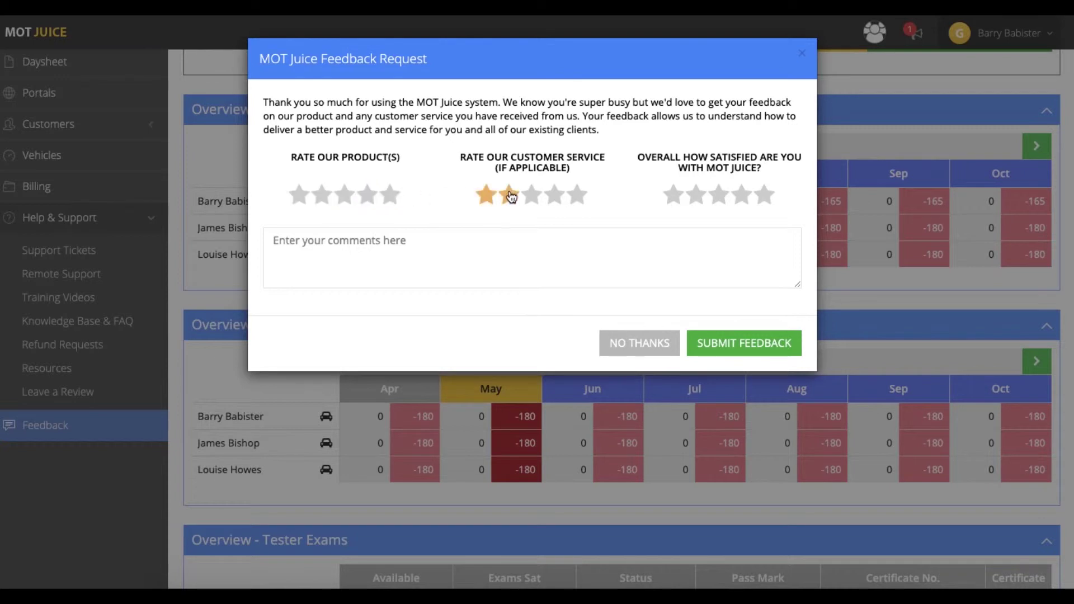
Step: Dismiss the feedback request and the February 5, 2019 release-update pop-ups, then bring up the user account menu
click(653, 344)
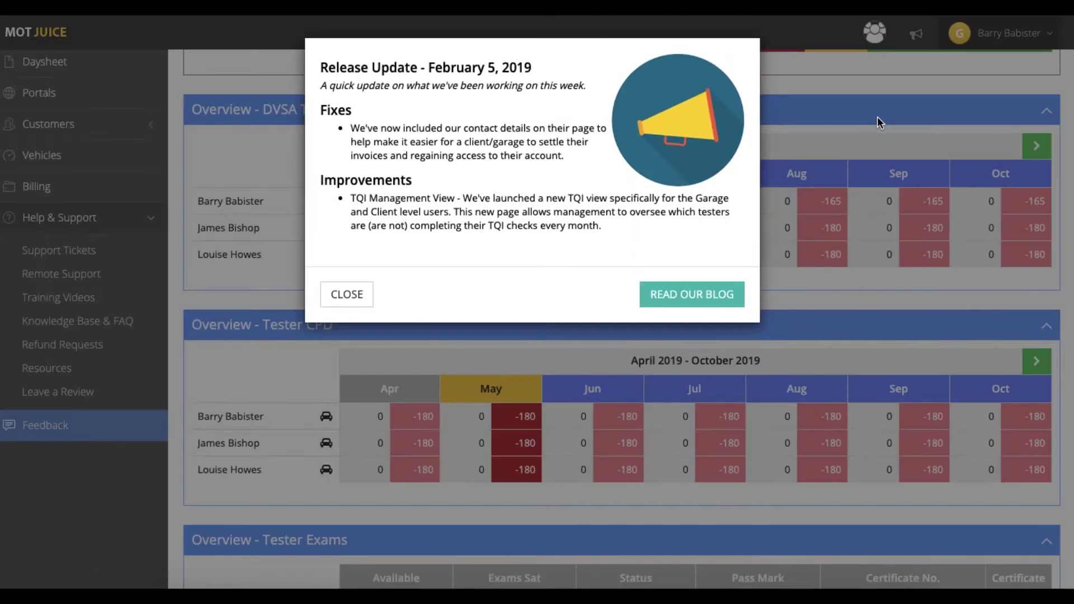
click(350, 297)
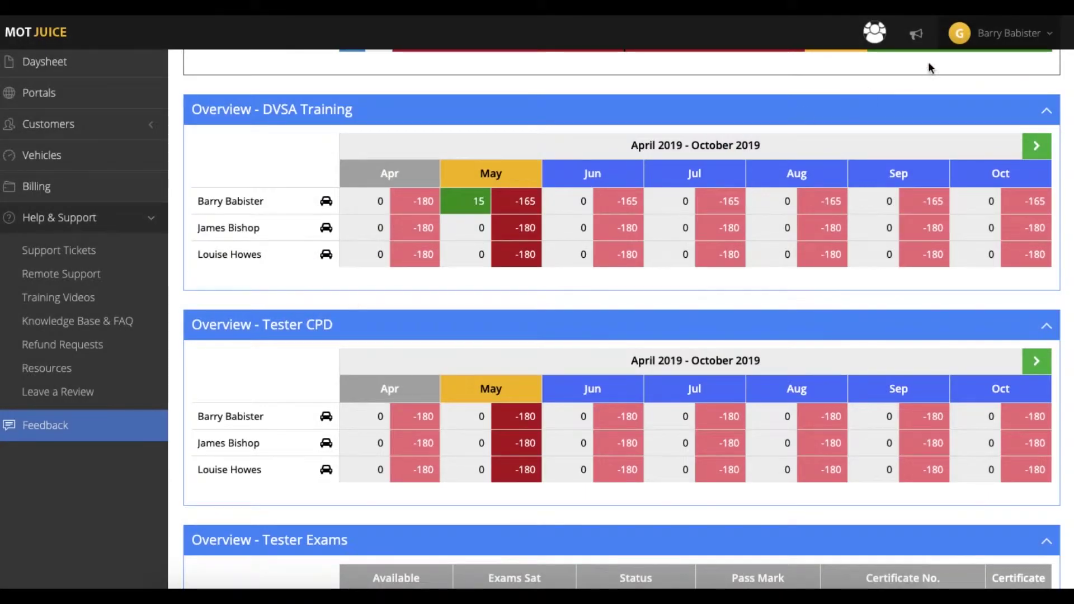
mouse_move(961, 51)
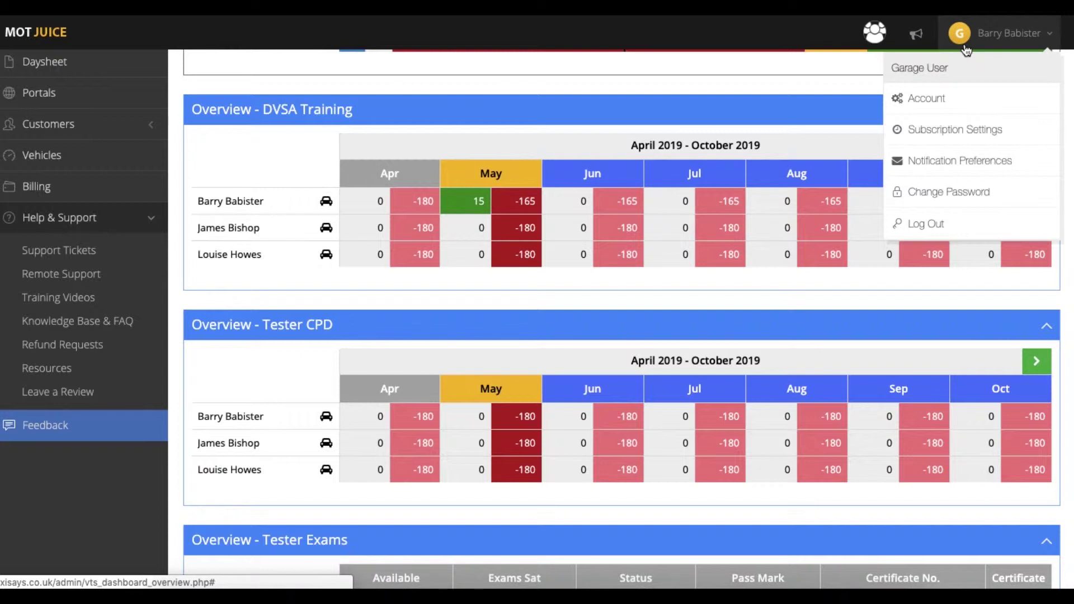
Step: Open the garage account and look through its Garage Details in edit mode
click(958, 98)
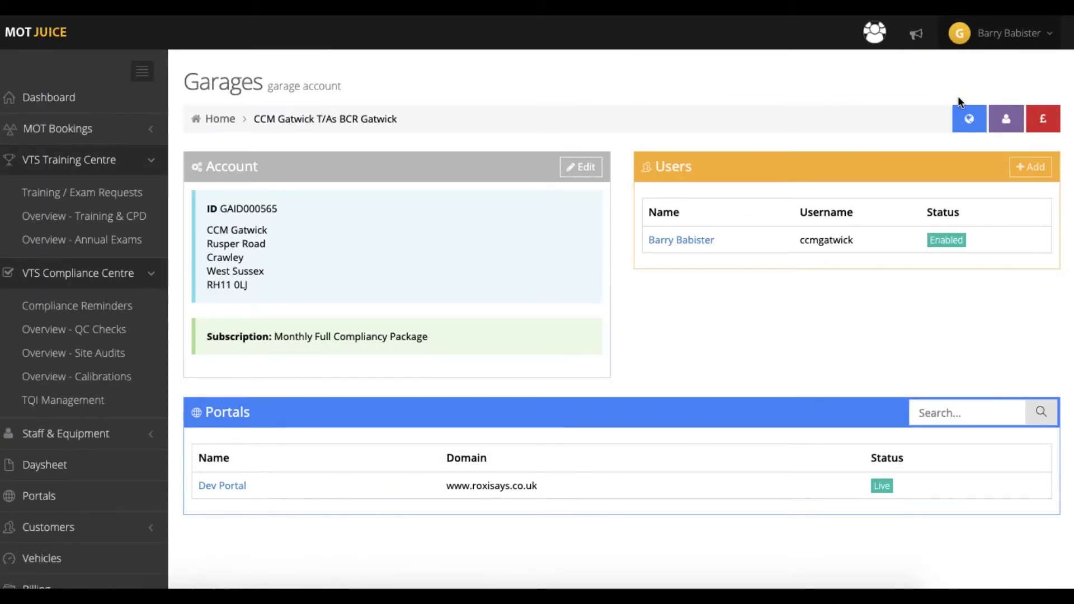
click(587, 172)
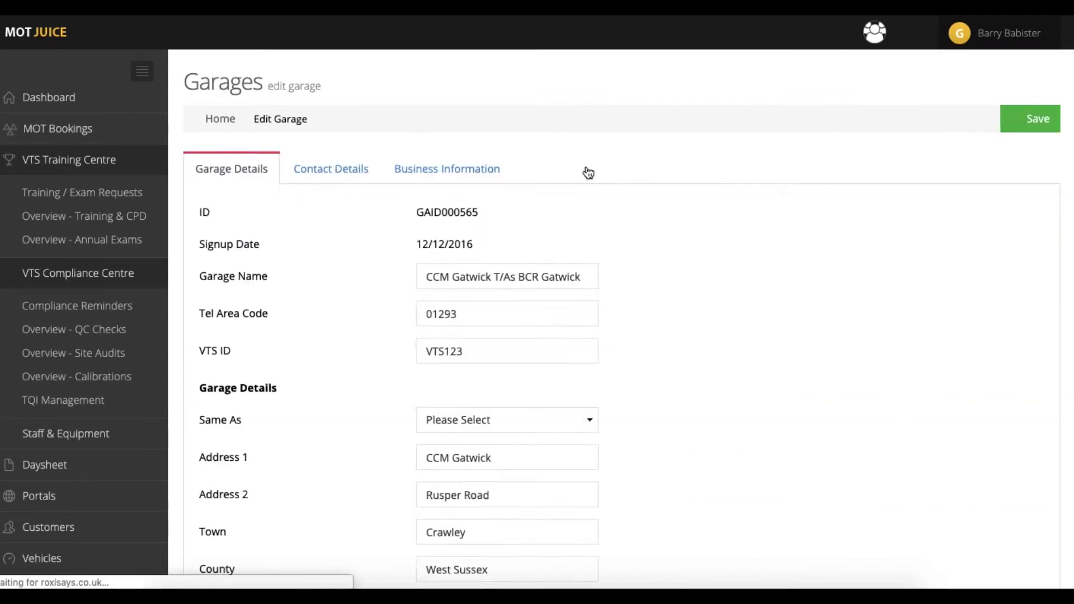
scroll(588, 170, down, 3)
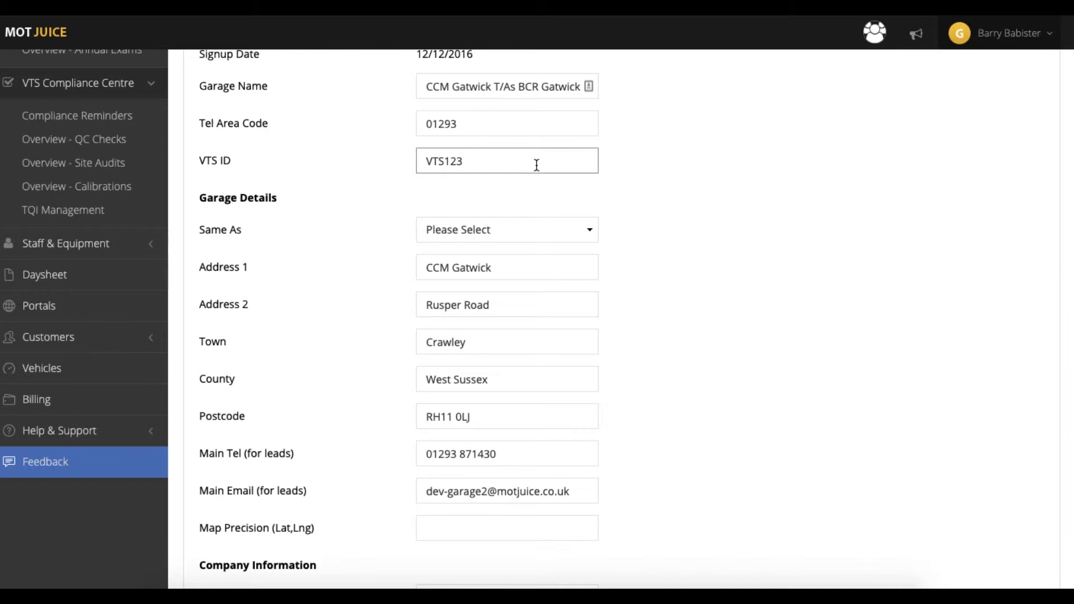
scroll(643, 162, down, 3)
scroll(615, 162, up, 6)
Step: Review Contact Details and the Business Information sub-tabs, from MOT Centre Setup to Payment Options, then save
click(344, 128)
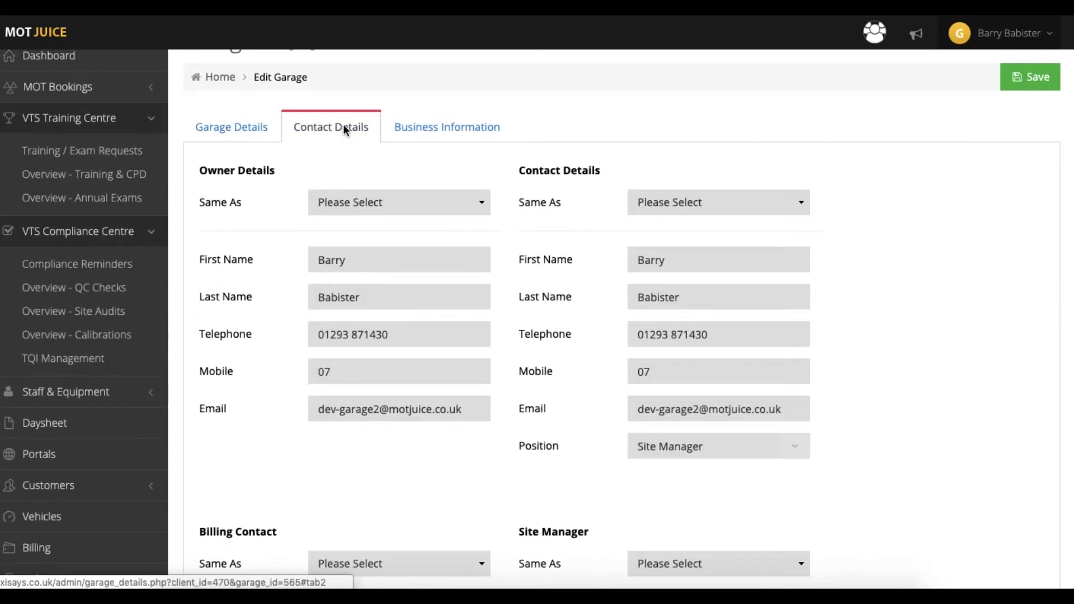
click(435, 127)
click(352, 173)
click(436, 174)
click(520, 171)
click(628, 171)
click(744, 170)
click(1023, 83)
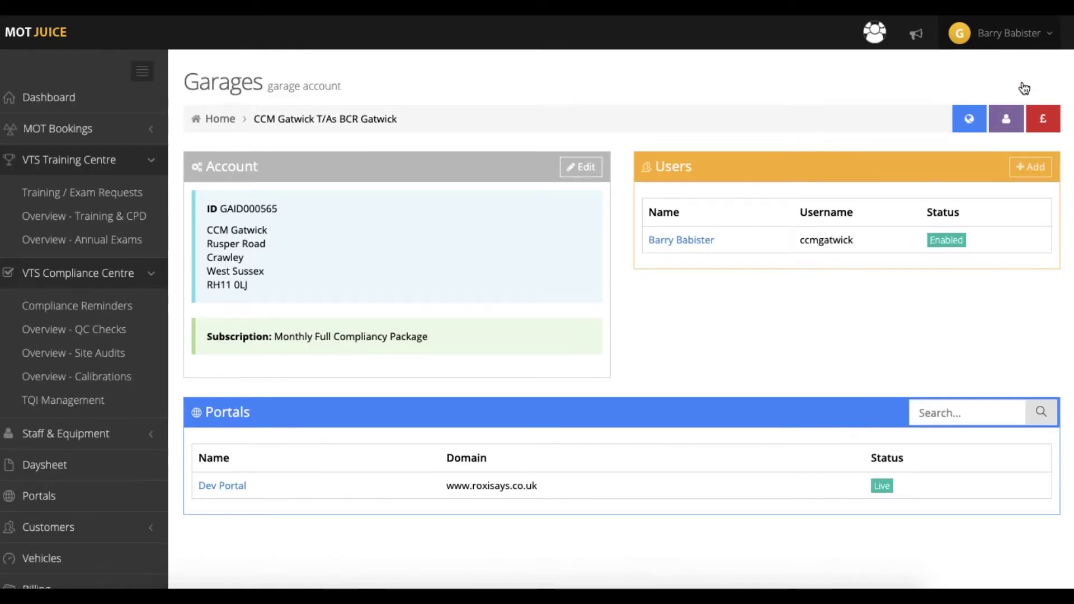
Step: Add a new garage user and fill in their name, e-mail address and username
click(1030, 167)
click(544, 214)
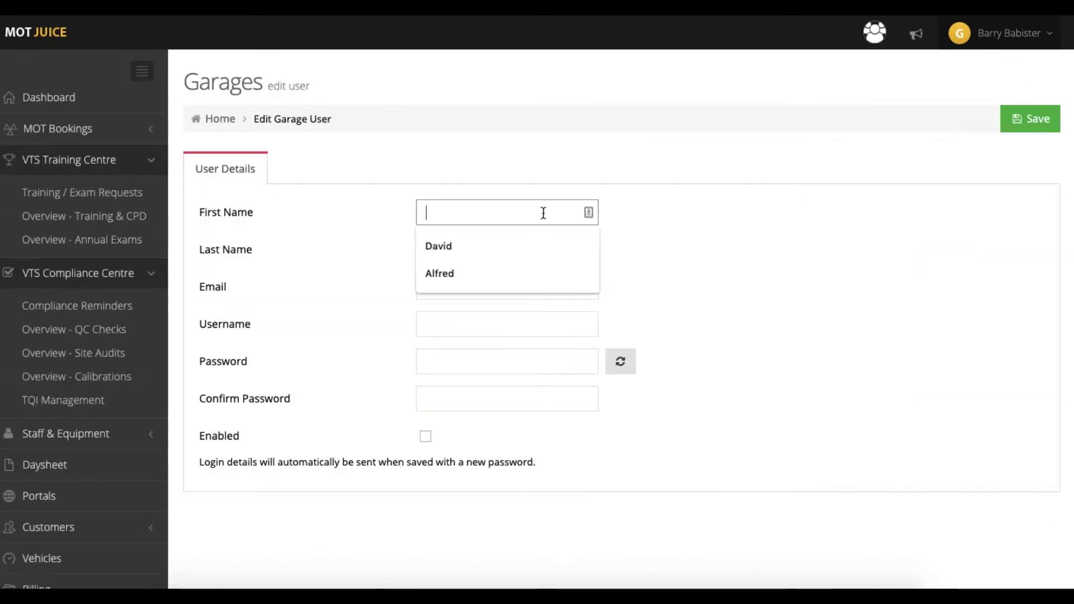
click(539, 246)
click(488, 284)
text(example@motjuice.co.uk)
click(482, 314)
Step: Generate a password, copy it into the confirmation field, mark the user Enabled and save
click(504, 359)
click(621, 361)
click(621, 362)
click(620, 361)
drag(492, 362, 470, 365)
right_click(470, 365)
click(487, 364)
right_click(439, 398)
click(488, 432)
click(425, 437)
click(1030, 119)
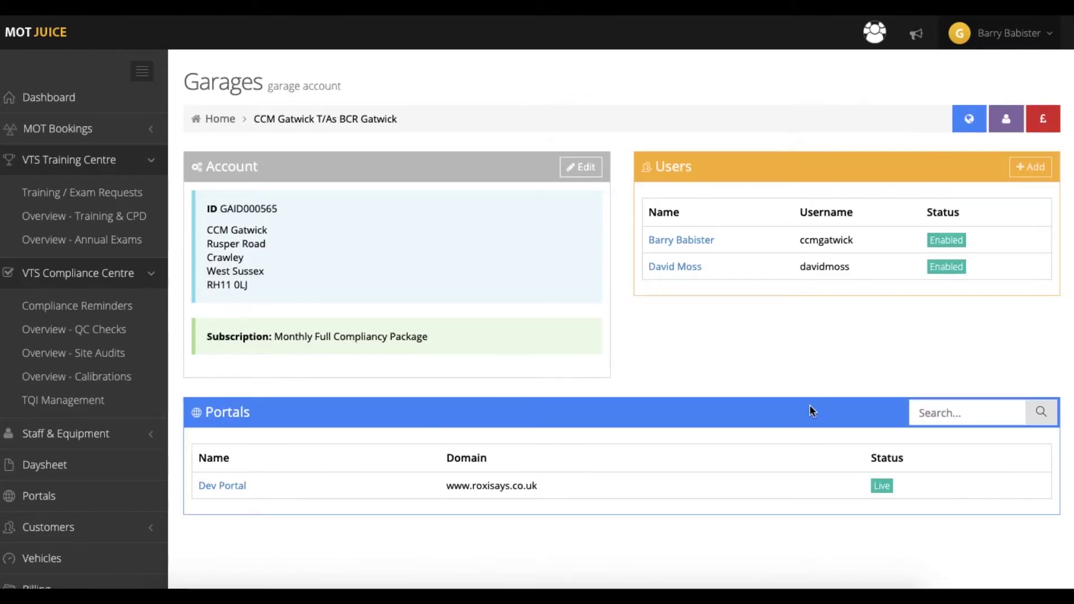
Step: Open the subscription settings and the upgrade options, acknowledging the pricing-change notice
click(1010, 33)
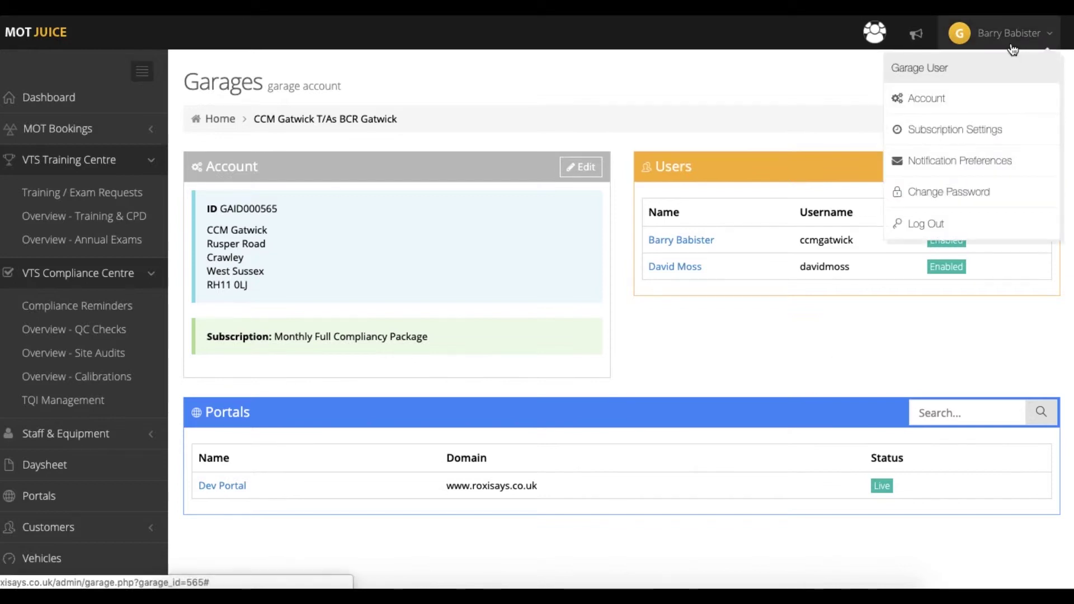
click(1010, 133)
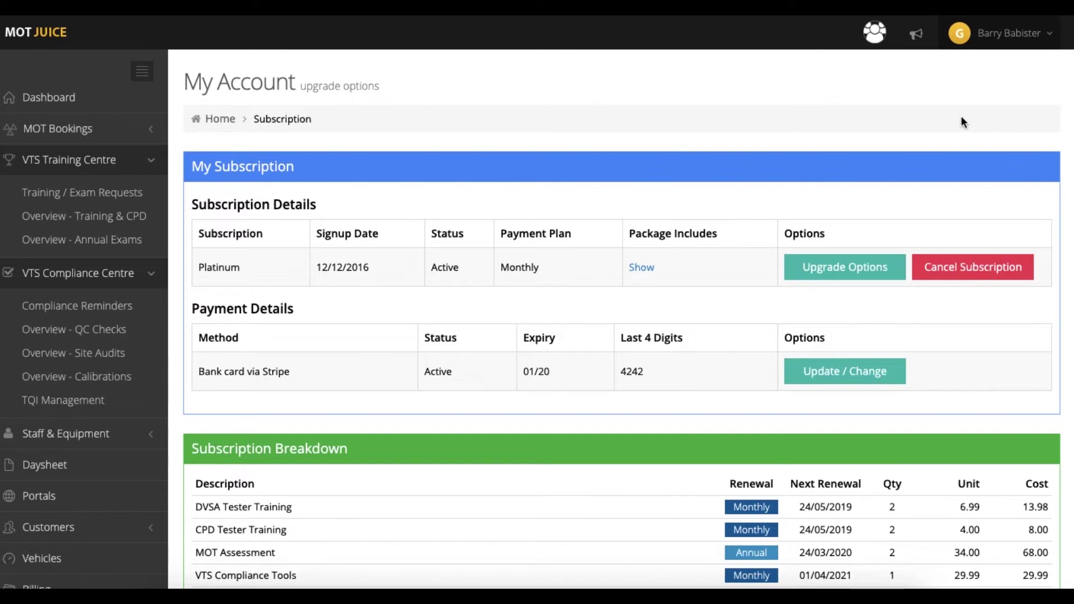
click(844, 268)
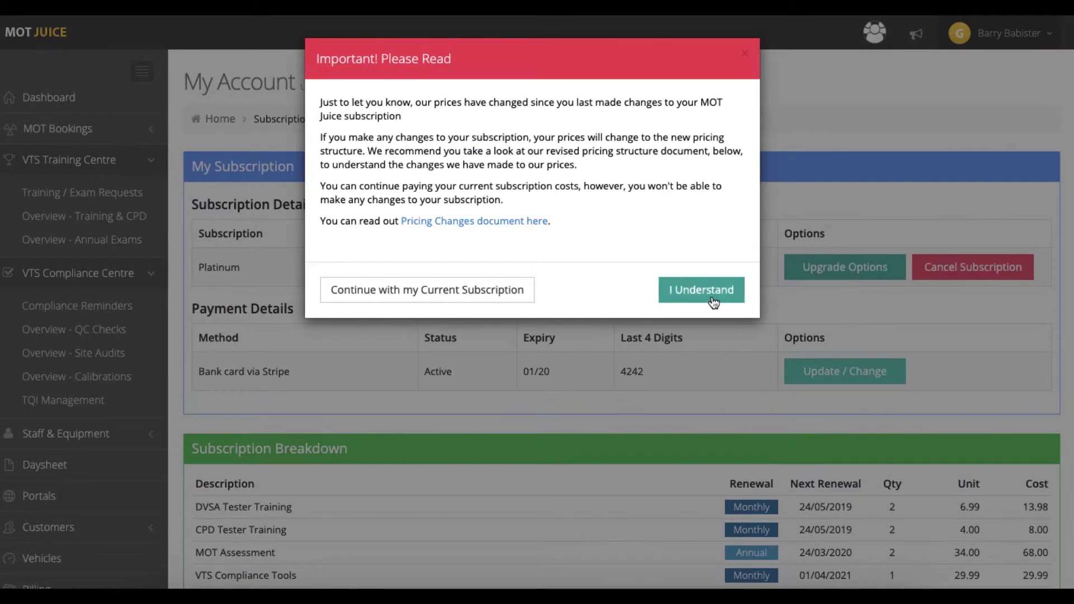
click(702, 289)
Step: Try removing VTS Compliance Suite and Booking Diary with annual billing, then close upgrade and card-update dialogs unsaved
click(703, 243)
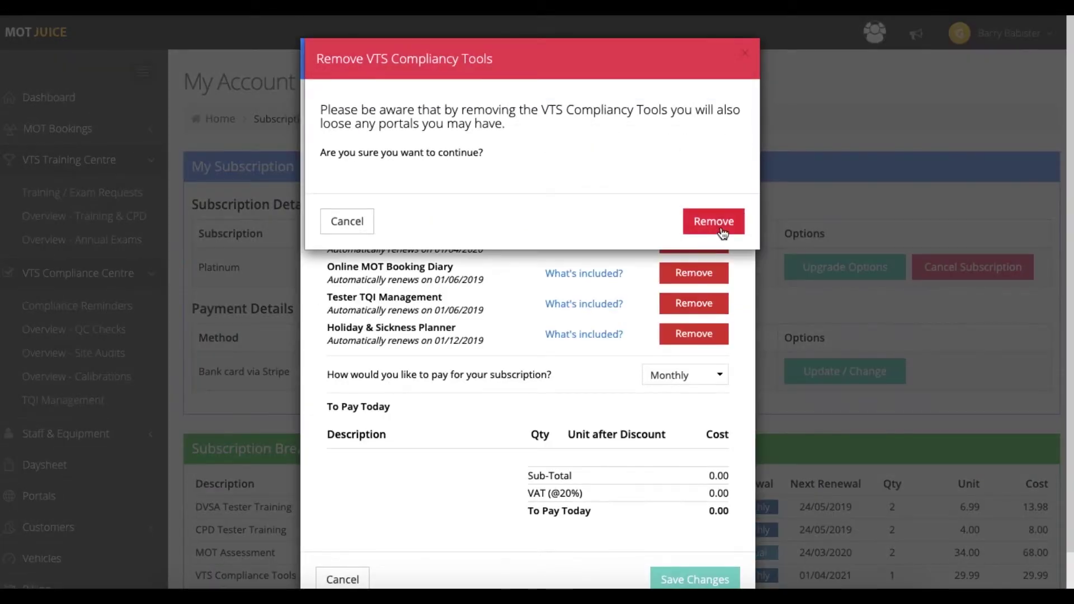
click(719, 225)
click(693, 273)
click(677, 375)
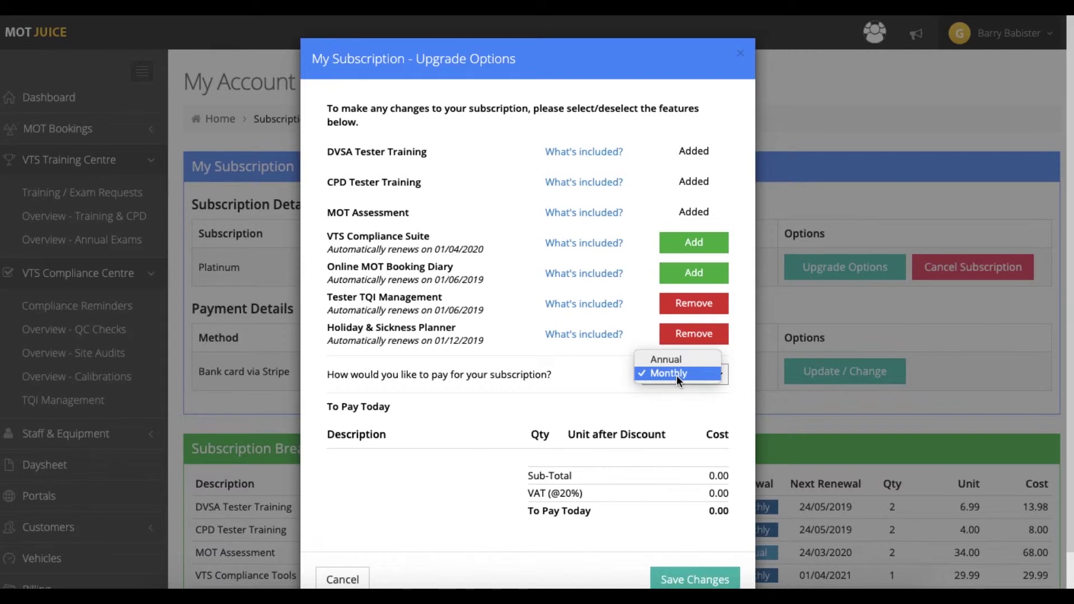
click(678, 361)
click(740, 52)
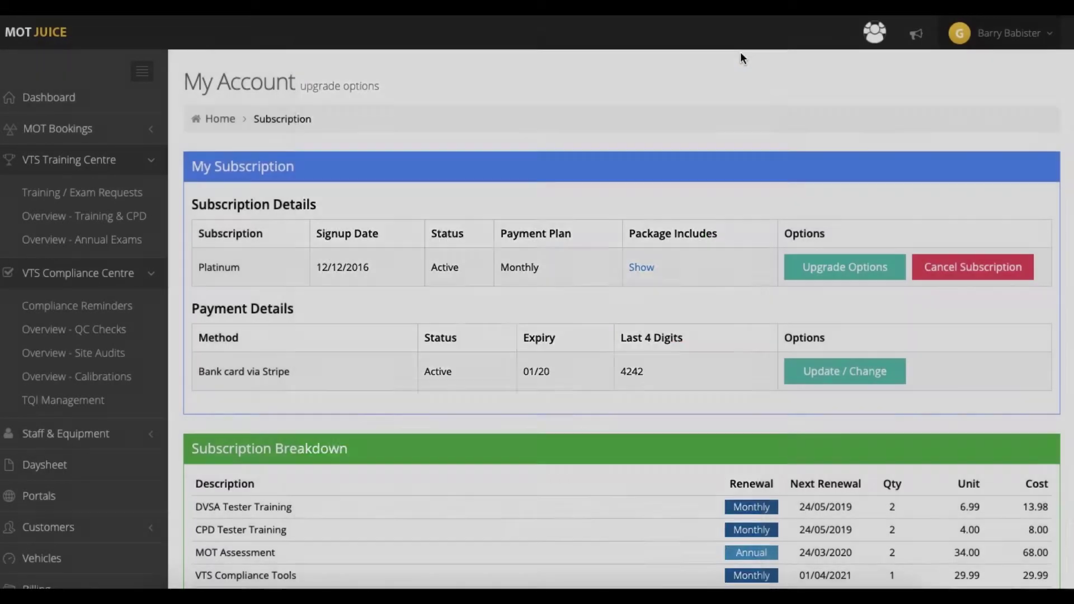
click(827, 374)
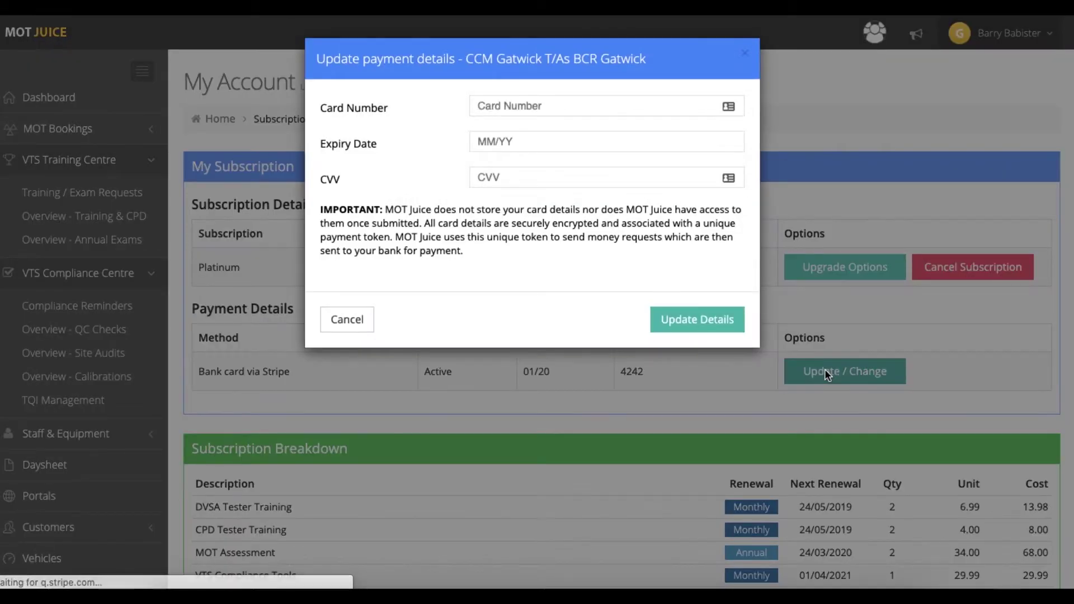
click(348, 320)
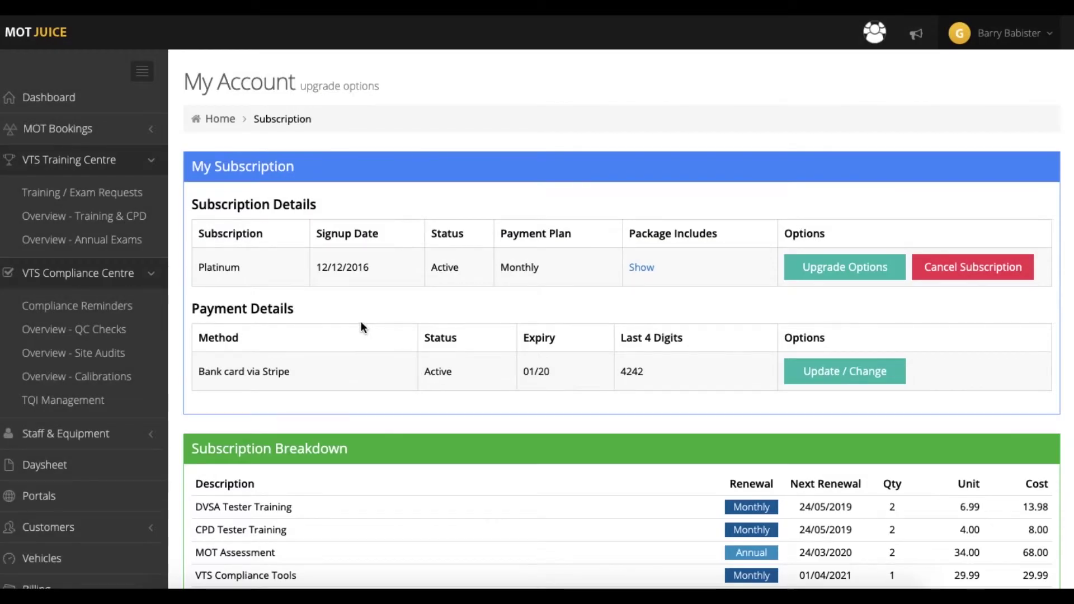
Step: Turn off System Updates and Marketing e-mail notifications, checking the Marketing explanation
click(1007, 34)
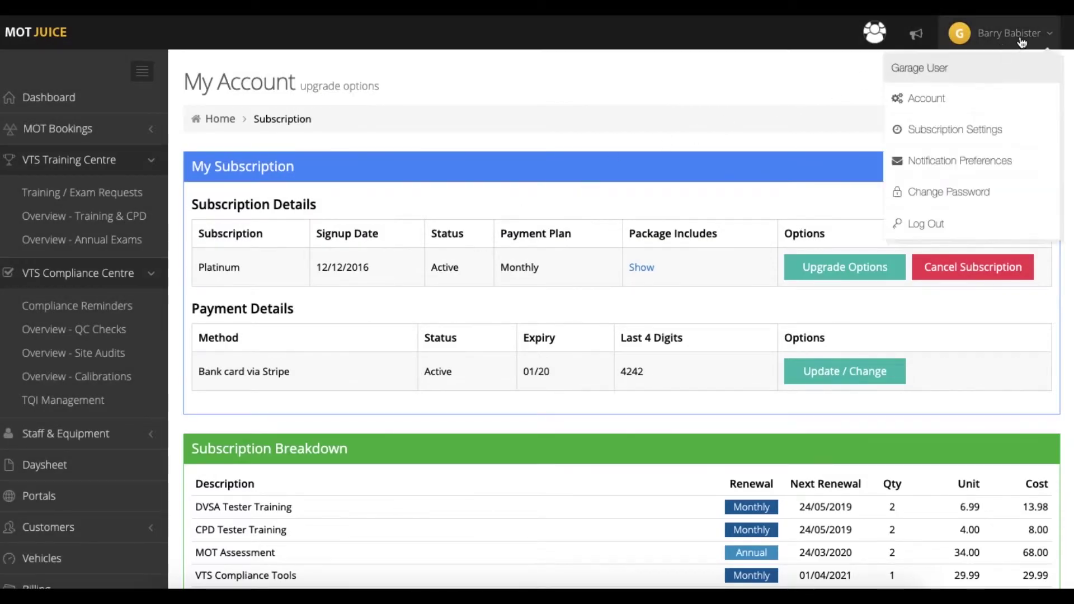
click(1008, 161)
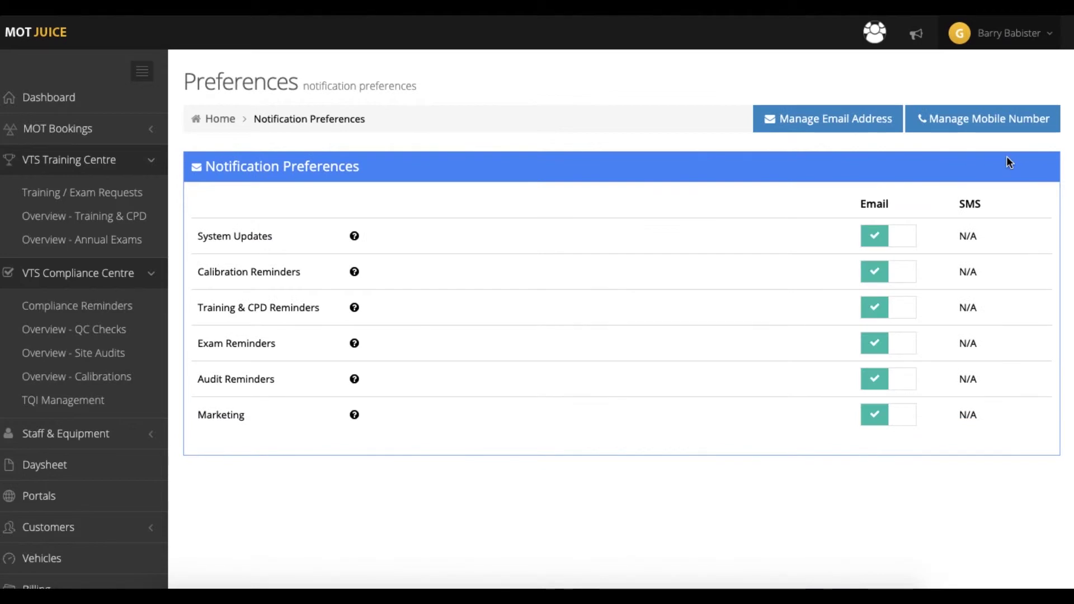
click(905, 241)
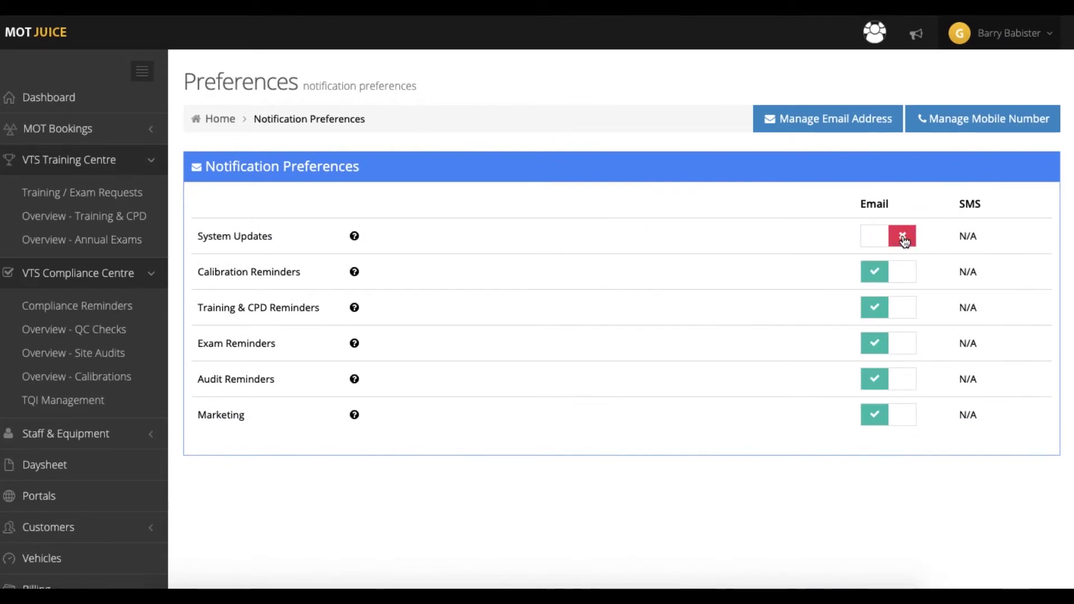
click(902, 417)
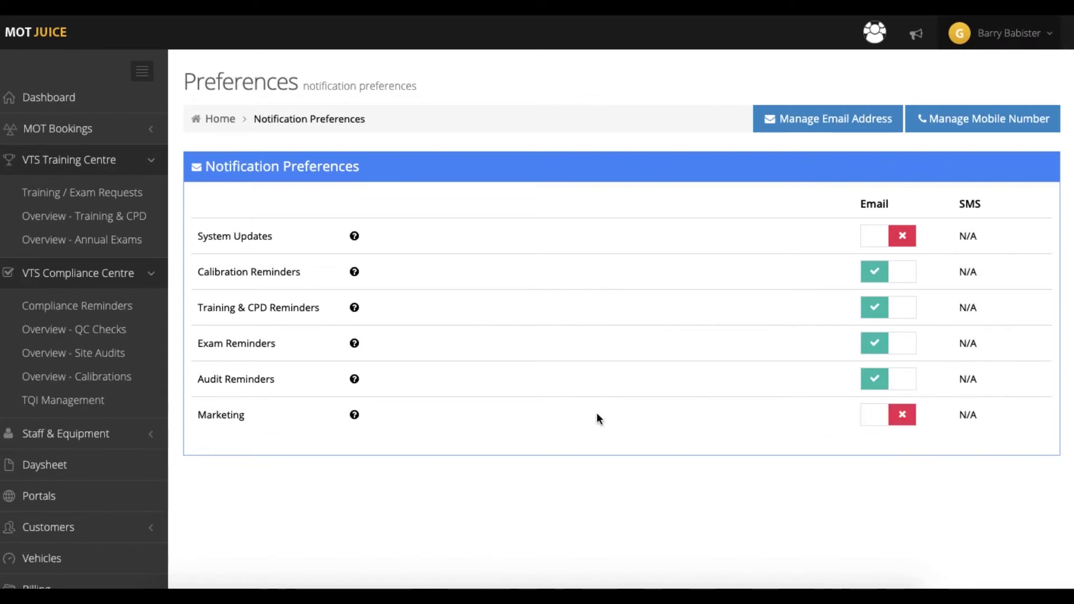
click(355, 417)
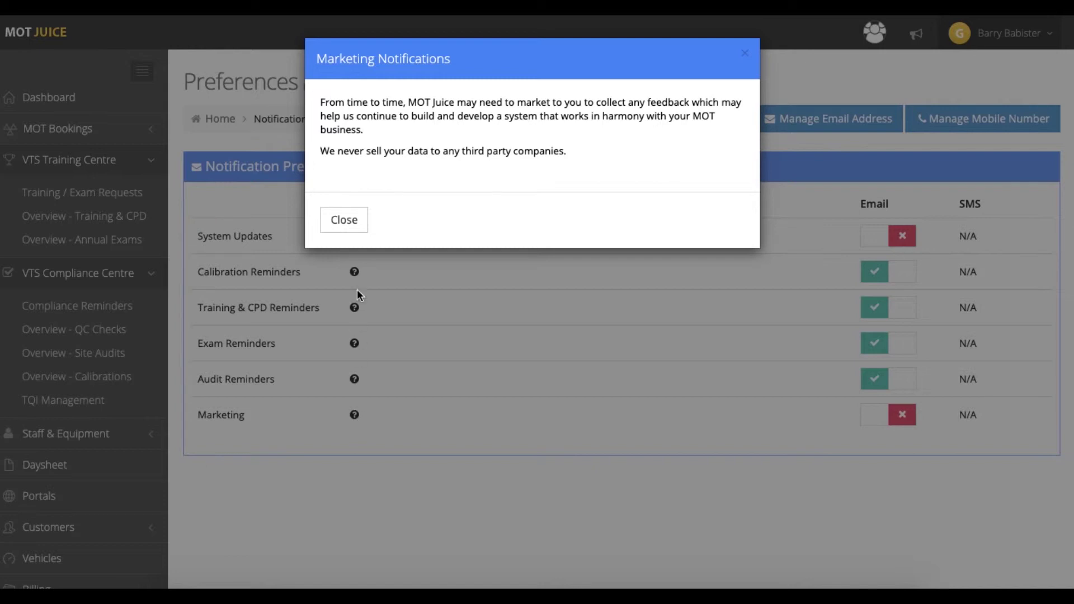
click(354, 224)
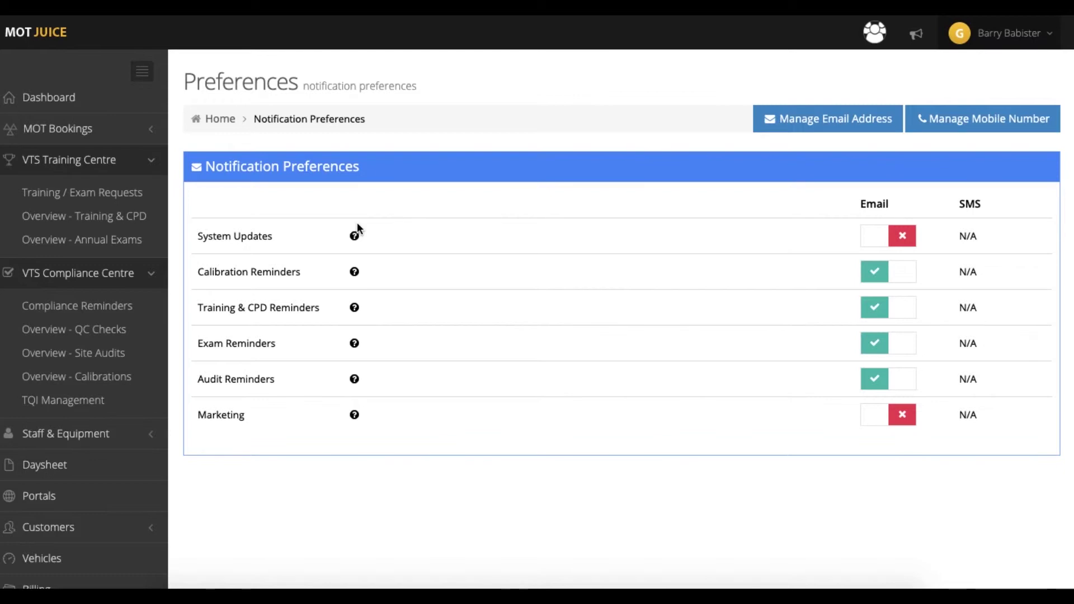
click(827, 118)
Step: Replace the name part of the notification e-mail address and save it
drag(363, 151, 324, 151)
text(example)
click(721, 156)
Step: Open the Change Password form and cancel it without changing the password
click(978, 34)
click(972, 189)
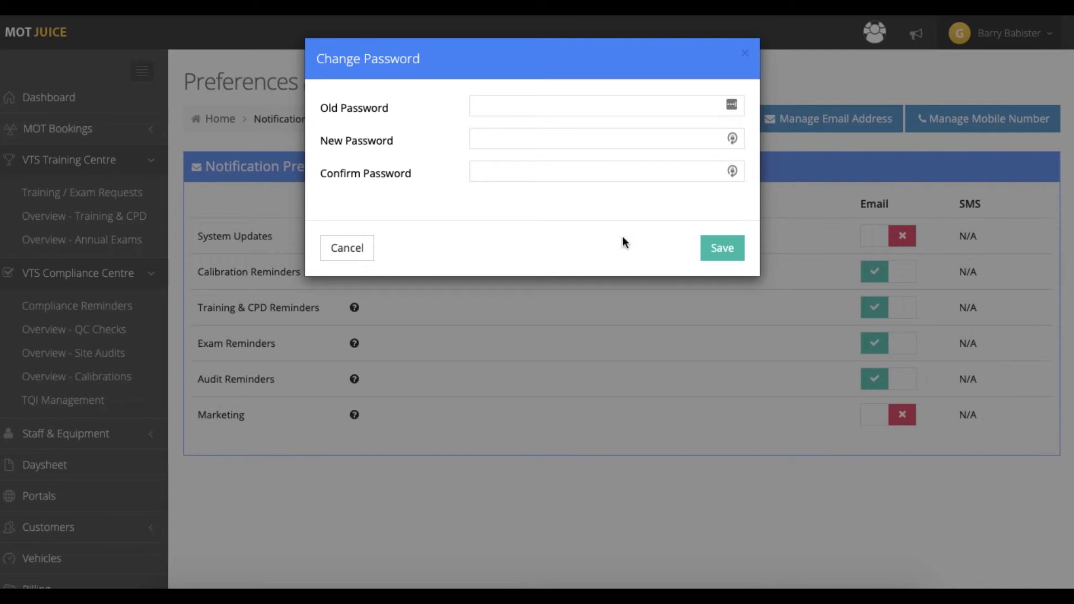
click(353, 248)
click(982, 35)
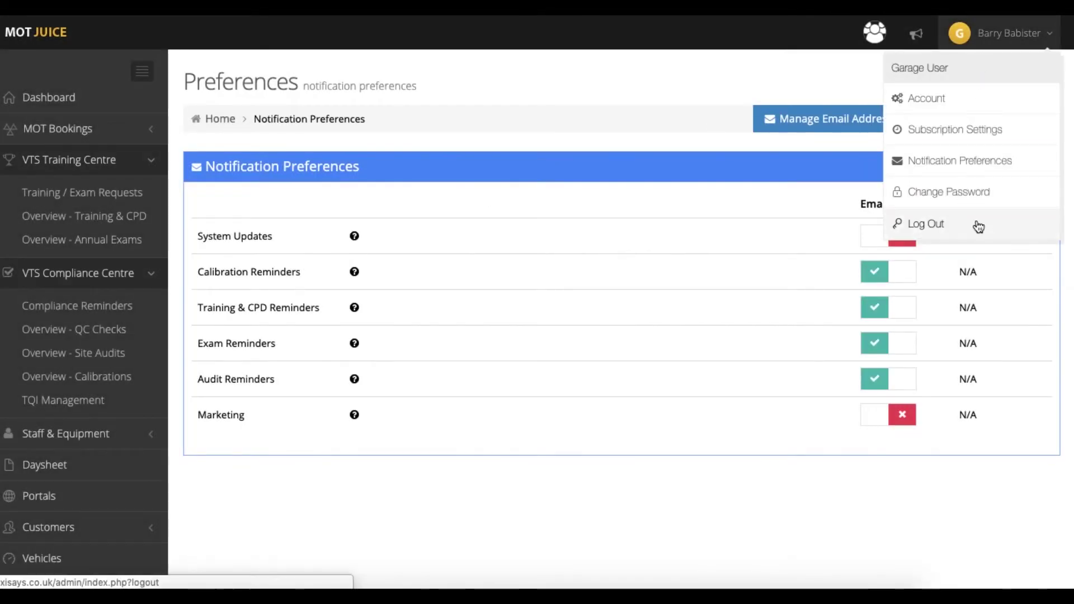
Step: Return to the VTS QA Centre dashboard and show its RAG Score, DVSA Training and Tester CPD panels
click(137, 105)
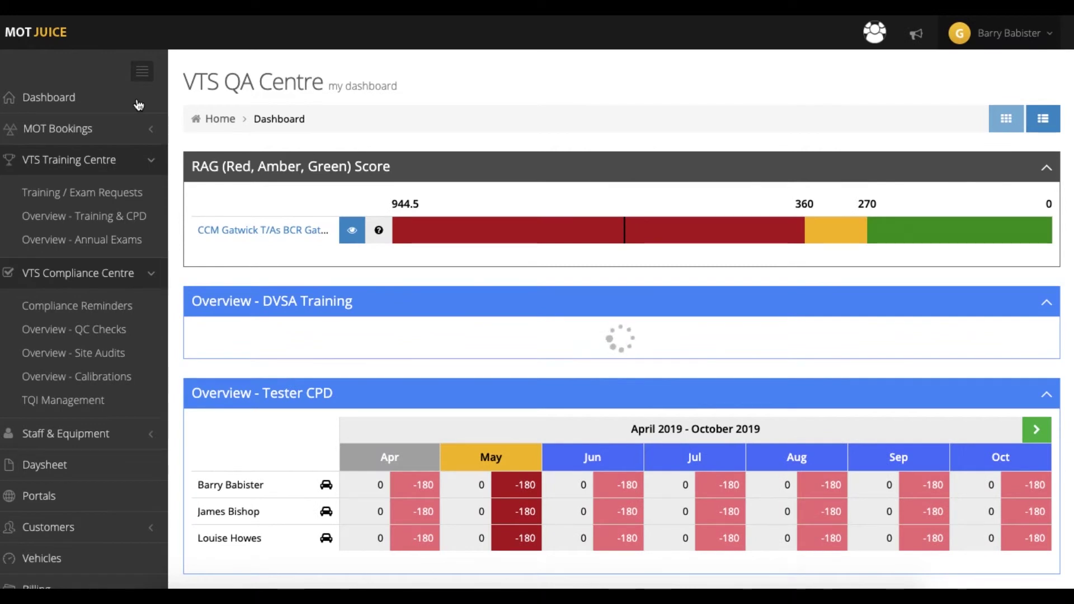
click(1043, 124)
click(1005, 126)
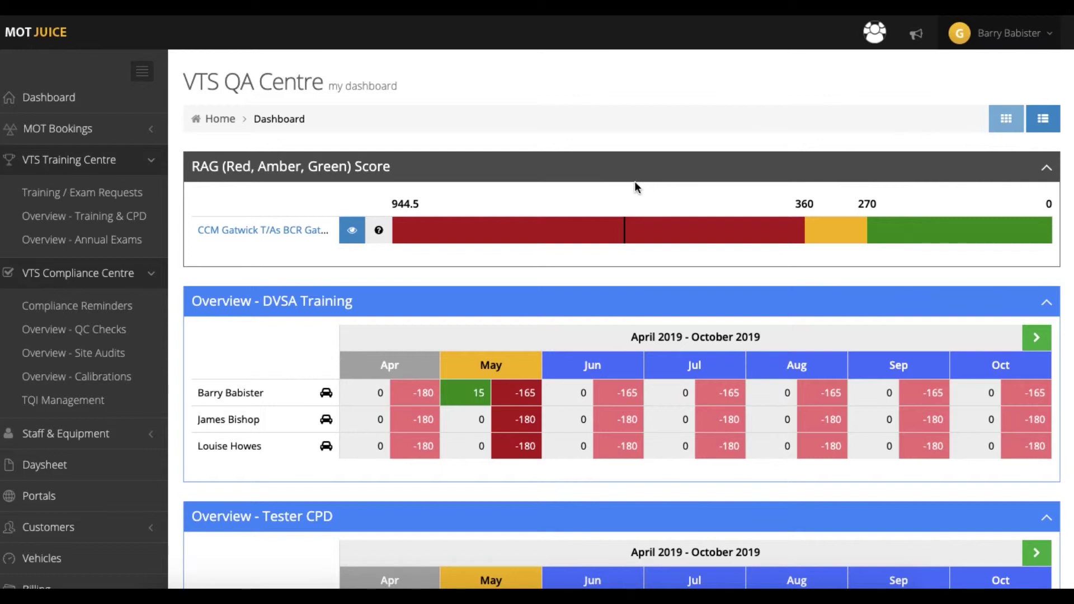
click(376, 232)
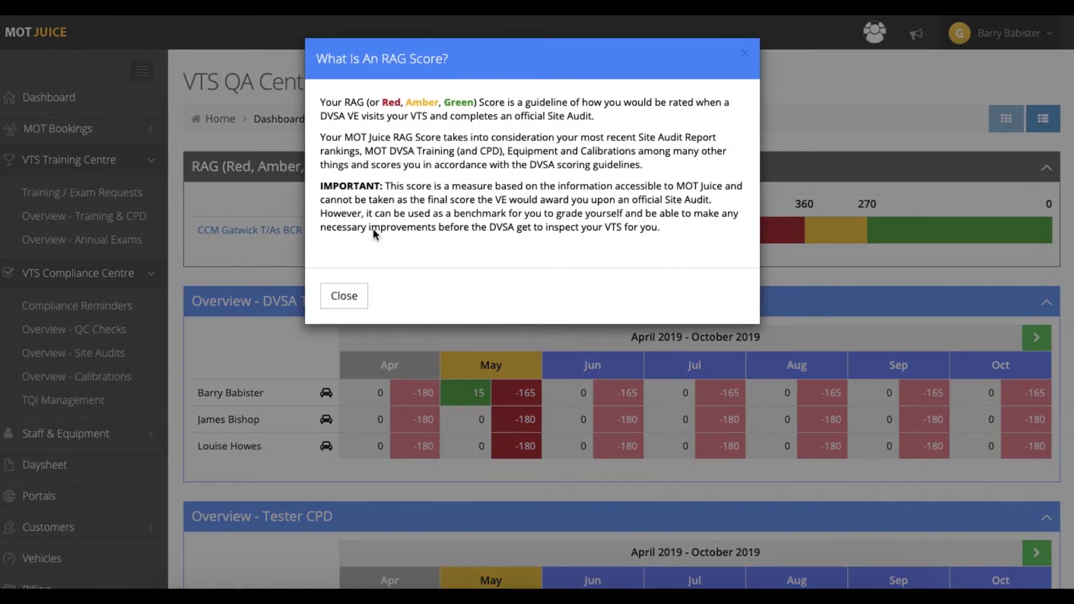
click(346, 296)
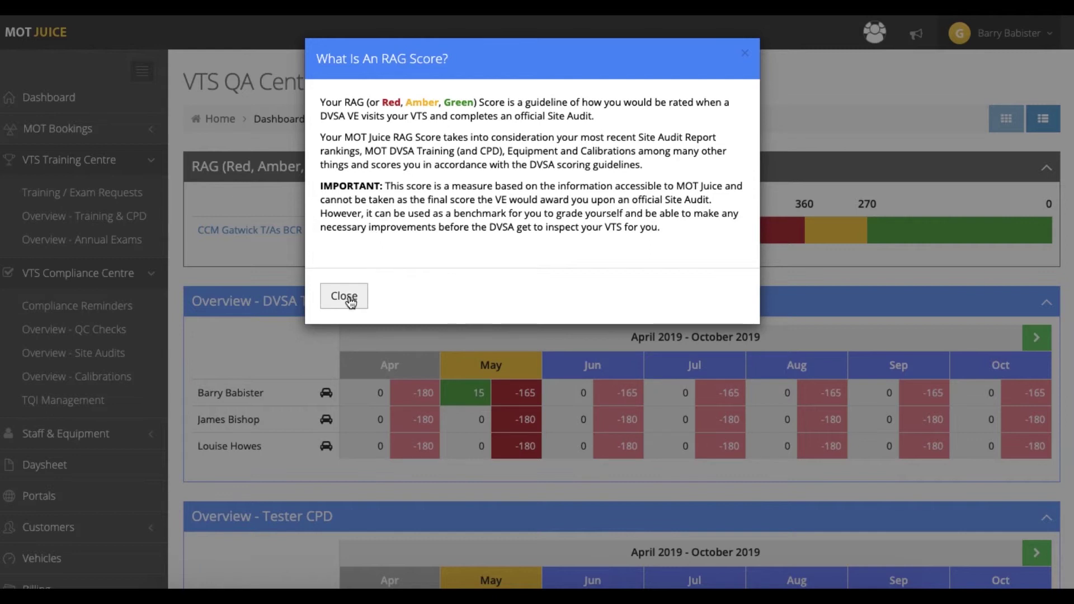
click(351, 231)
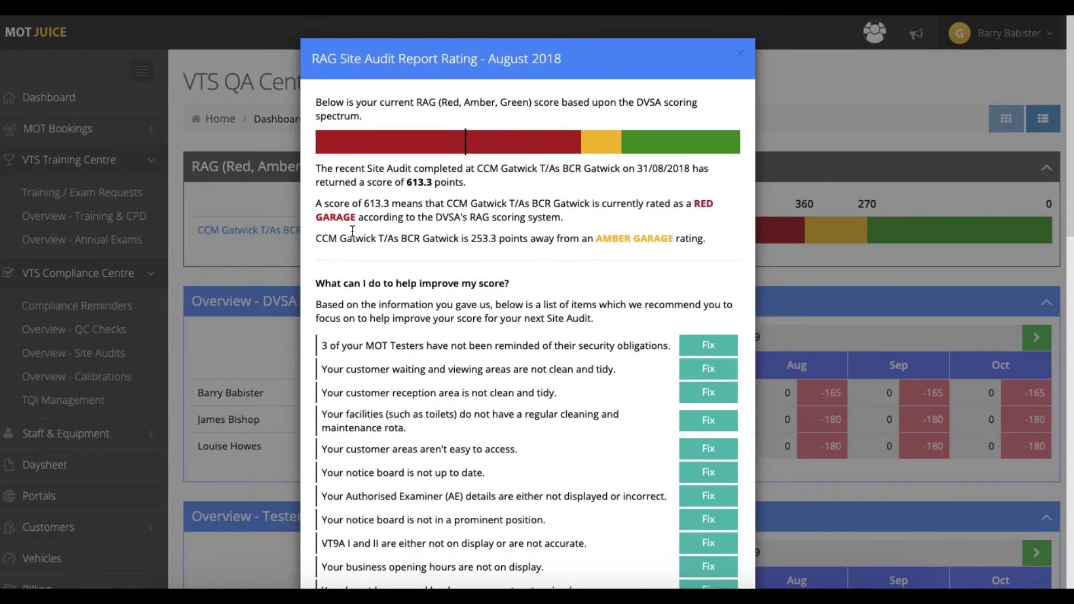
scroll(351, 231, down, 12)
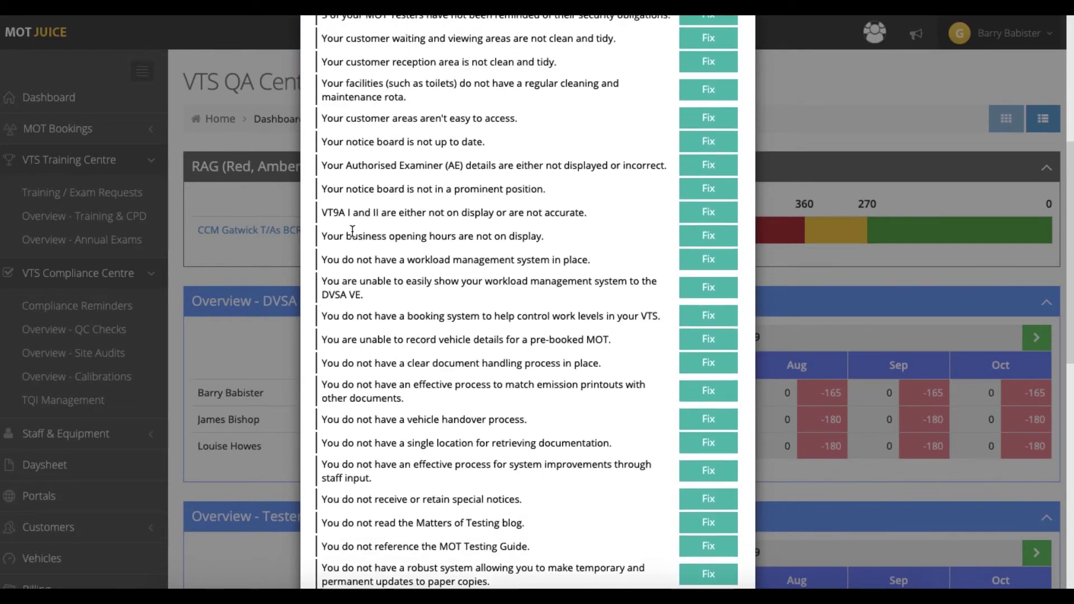
scroll(351, 230, down, 5)
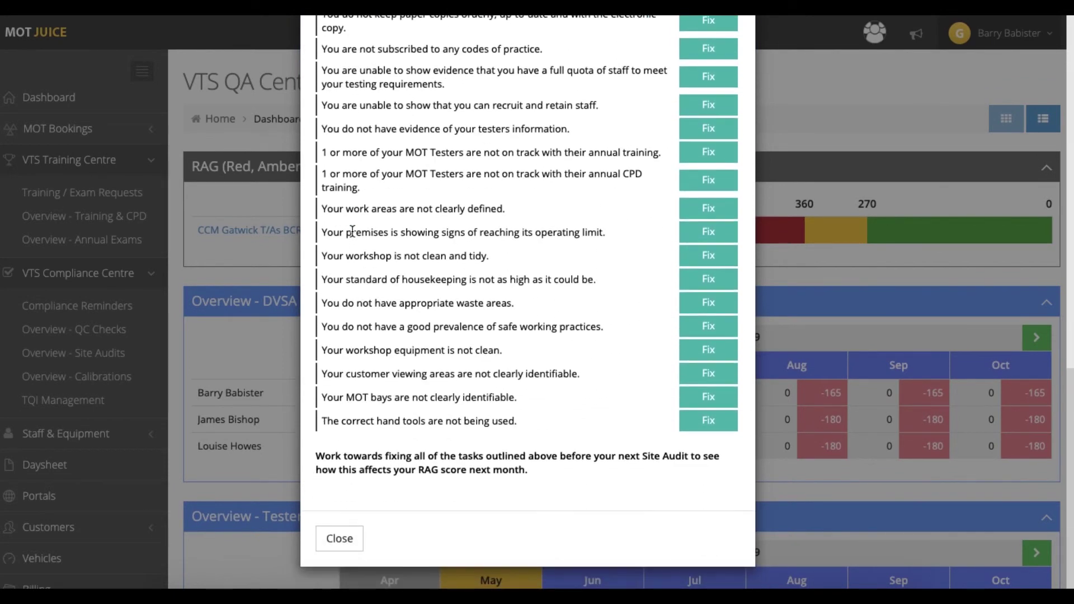
click(351, 539)
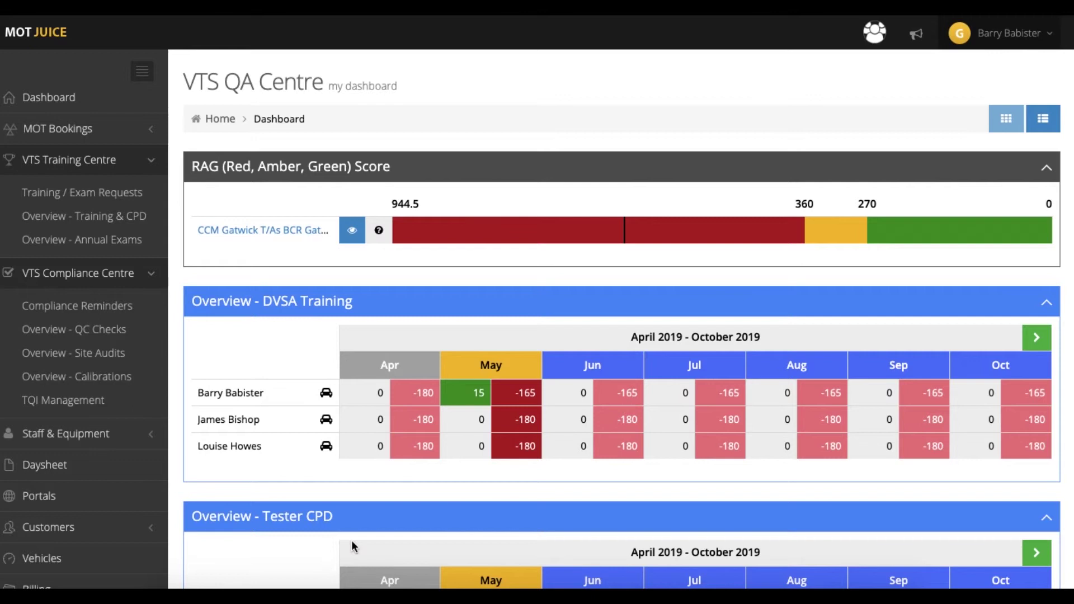
scroll(352, 546, down, 2)
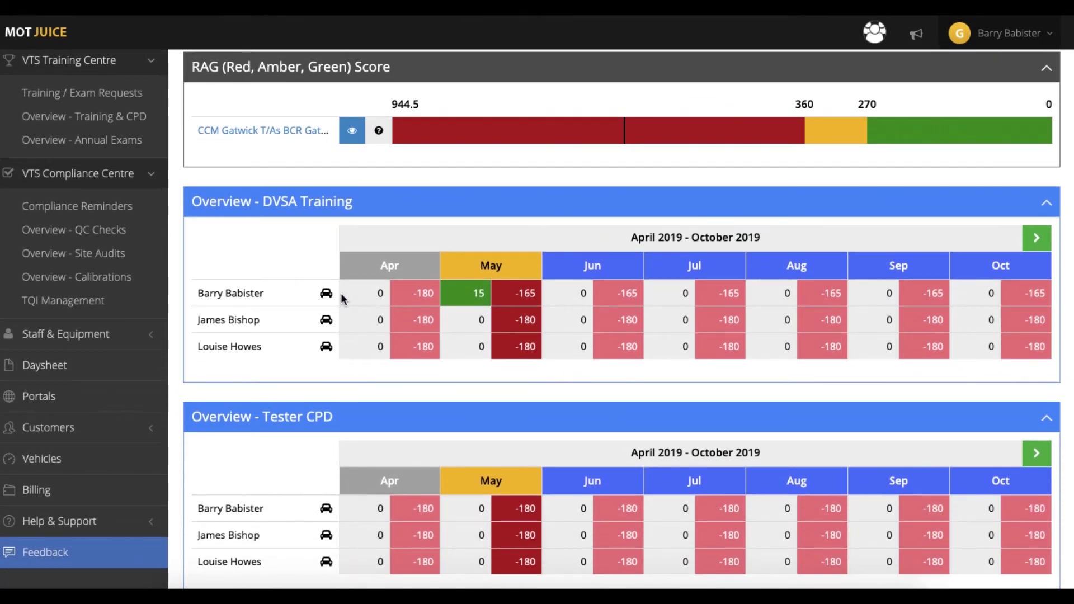
scroll(342, 294, down, 5)
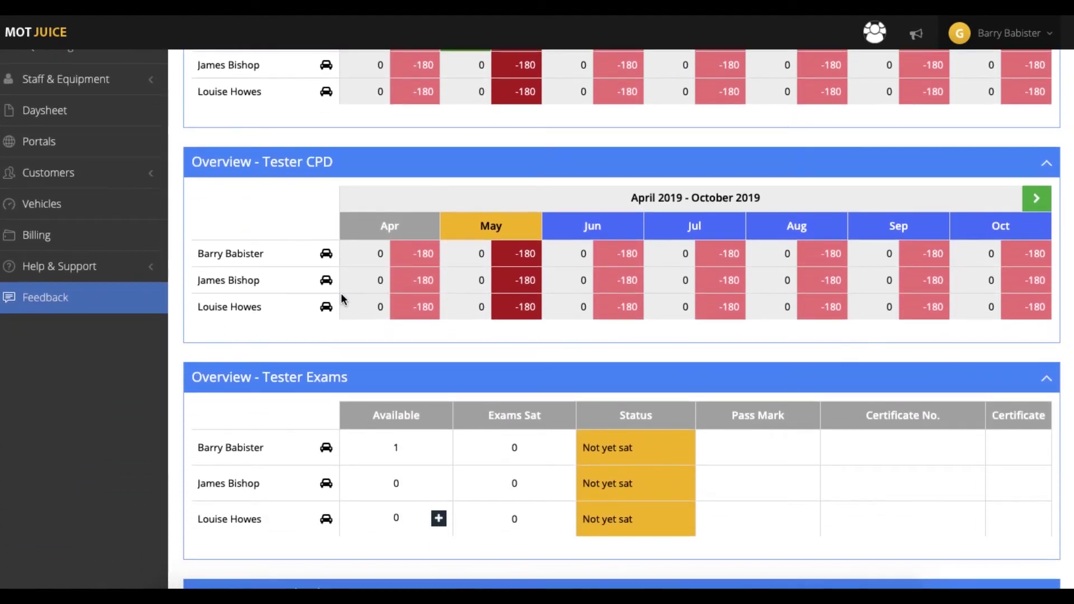
scroll(341, 295, down, 4)
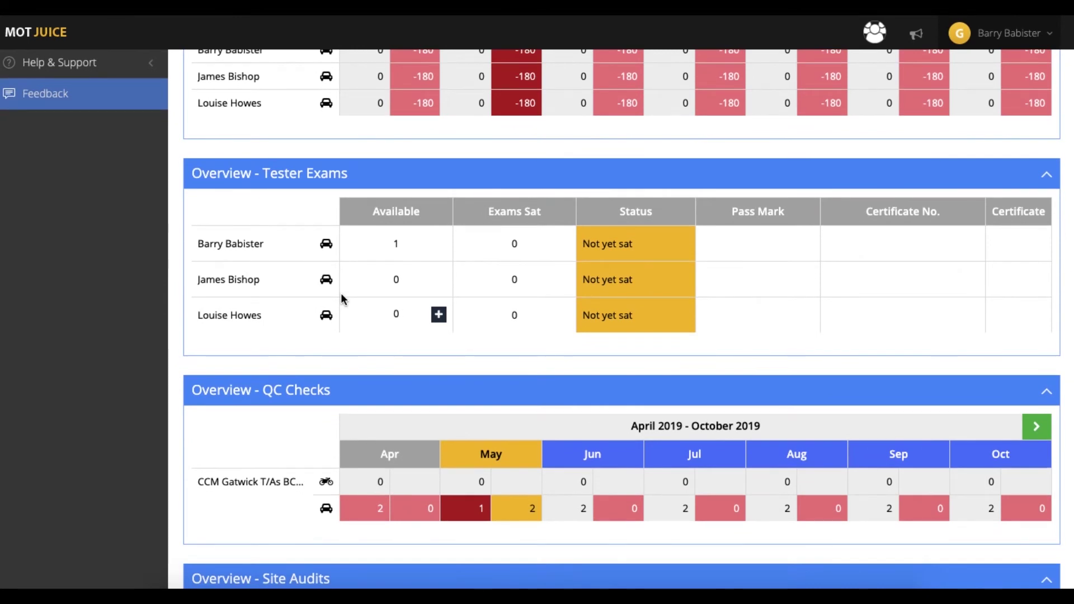
scroll(341, 294, down, 4)
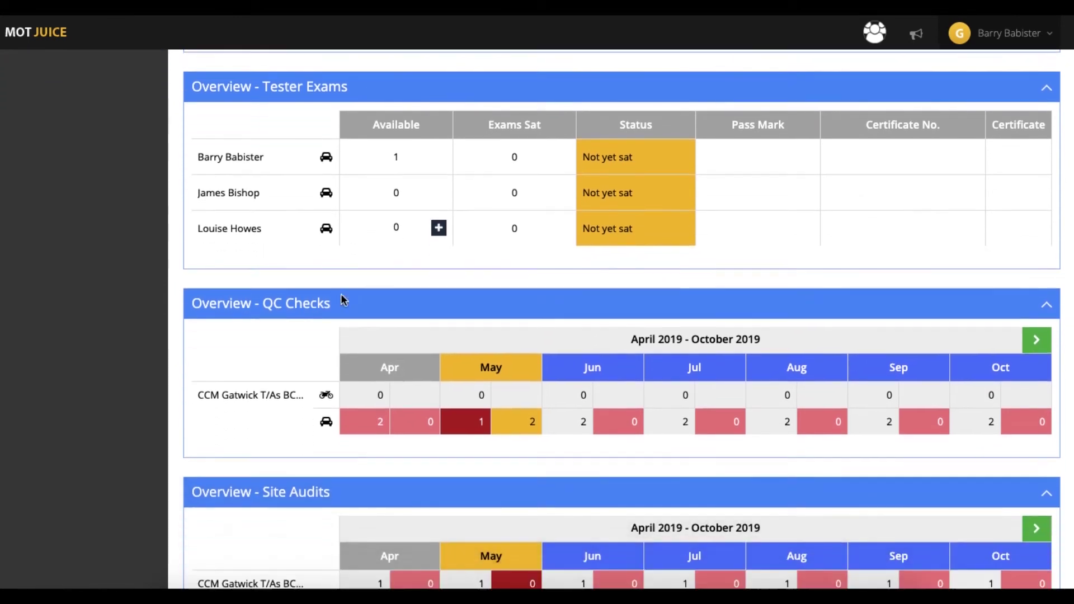
mouse_move(342, 299)
scroll(343, 299, down, 4)
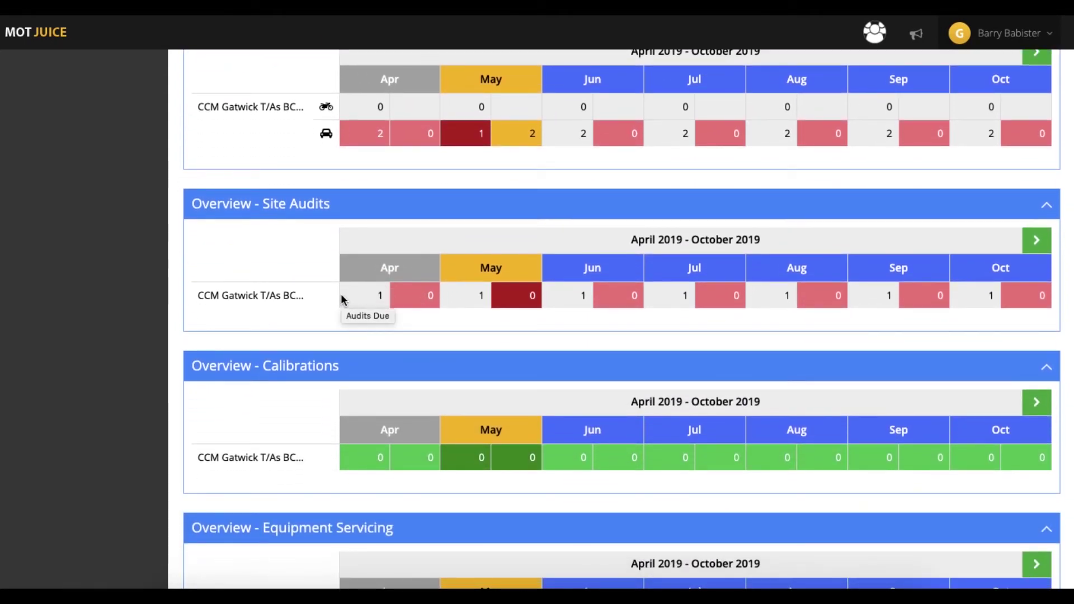
scroll(342, 299, down, 4)
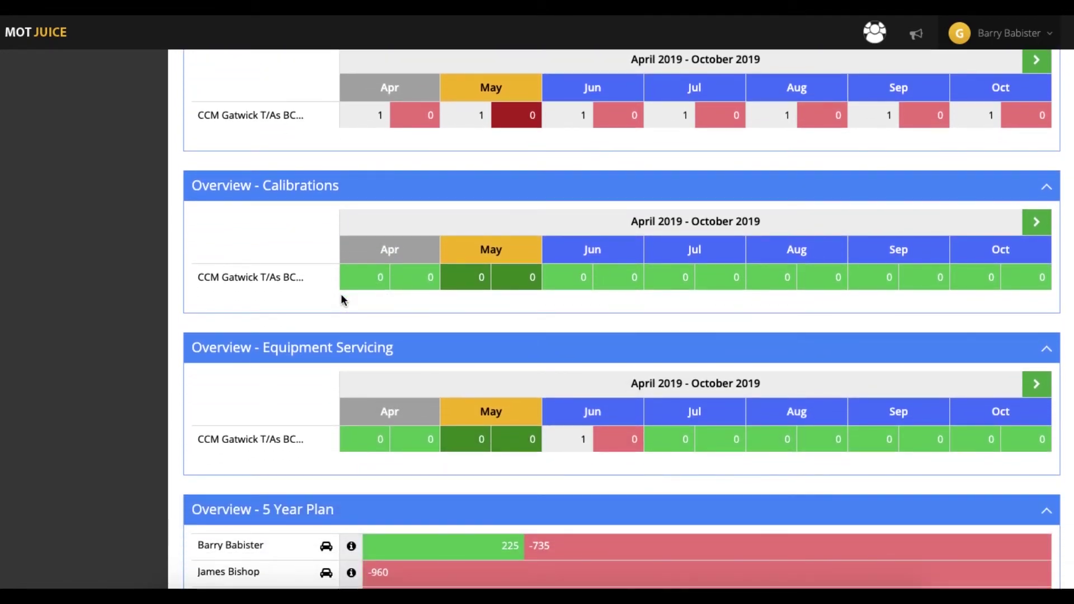
scroll(342, 300, down, 3)
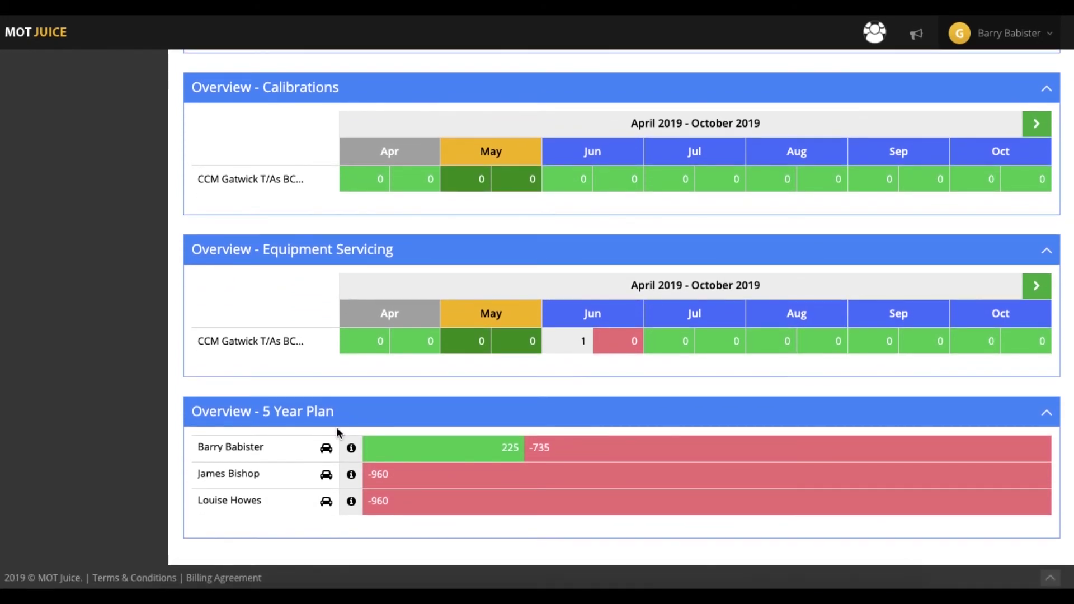
drag(1069, 492, 1062, 70)
Step: Link the tester account using its username and password, then log in as the tester
click(874, 33)
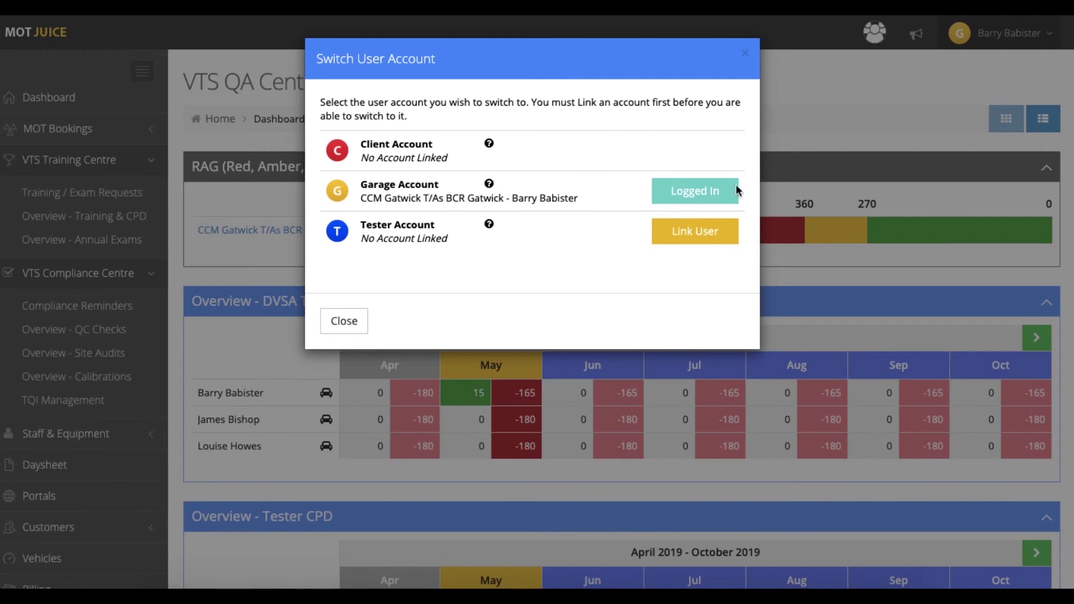
click(704, 234)
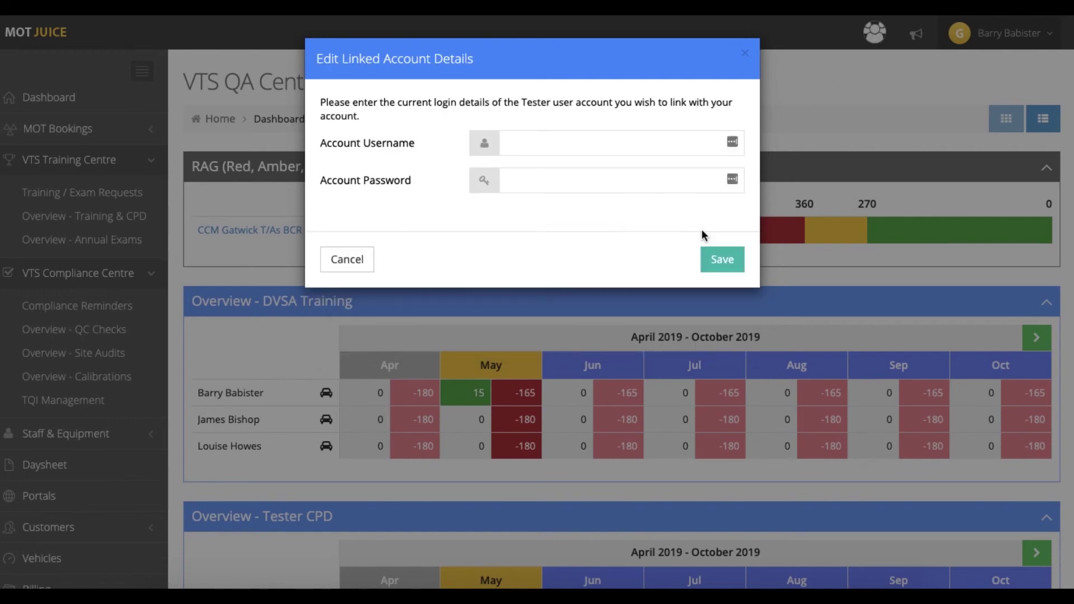
click(636, 145)
text(babib002)
click(652, 175)
text(••••••)
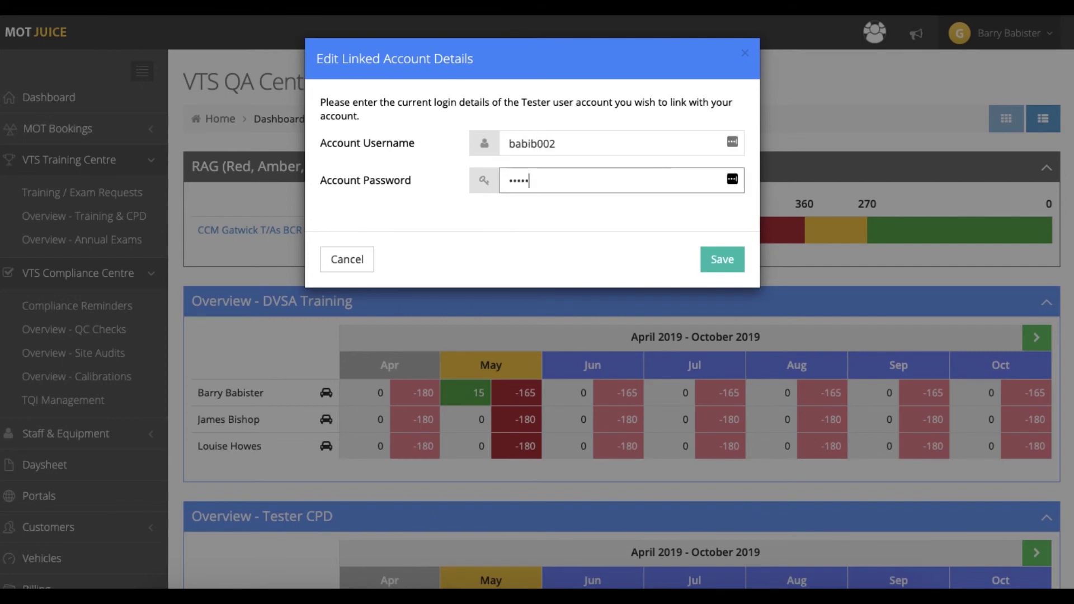
click(720, 259)
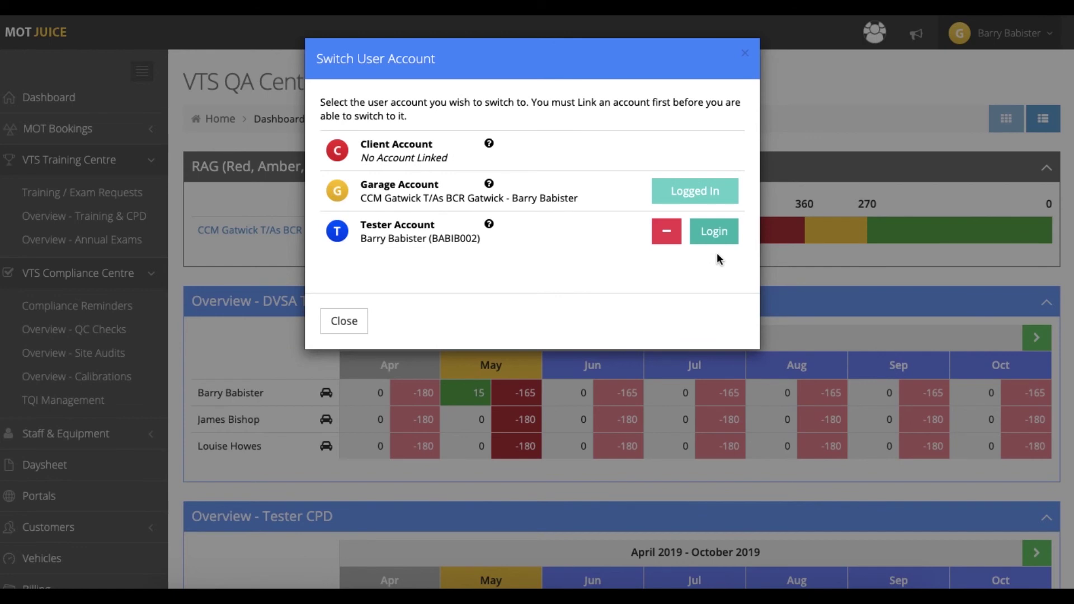
click(714, 231)
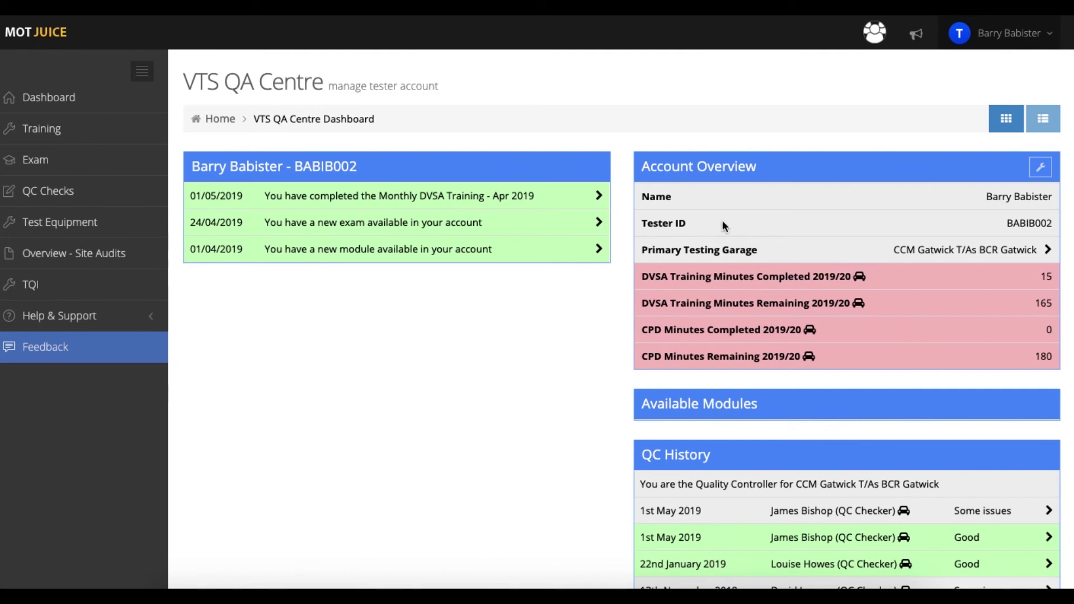
Step: Switch back to the garage account and remove the Tester Account link, confirming with OK
click(875, 32)
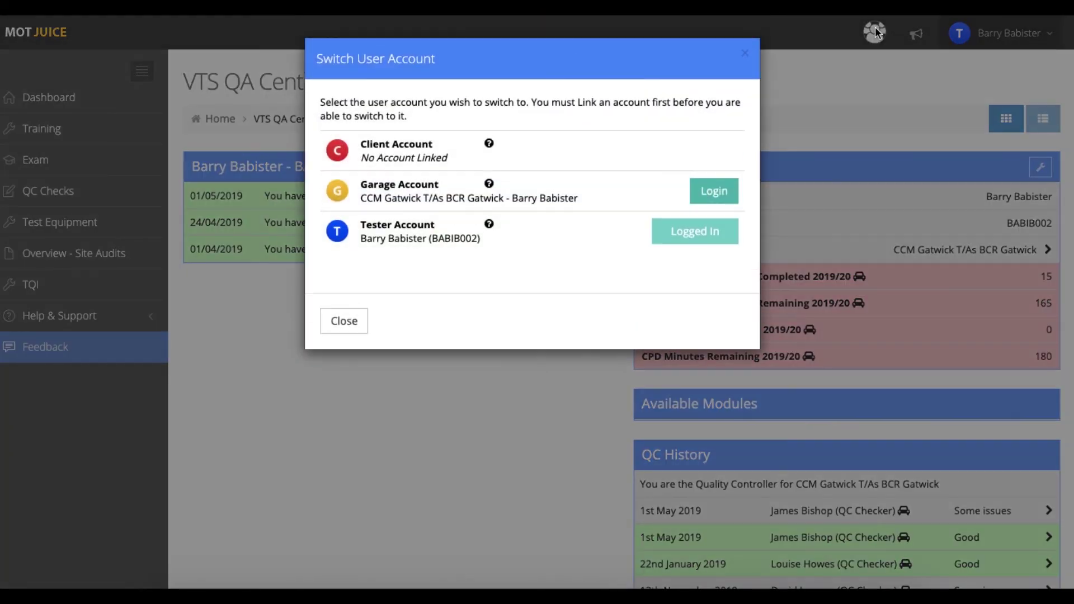
click(727, 192)
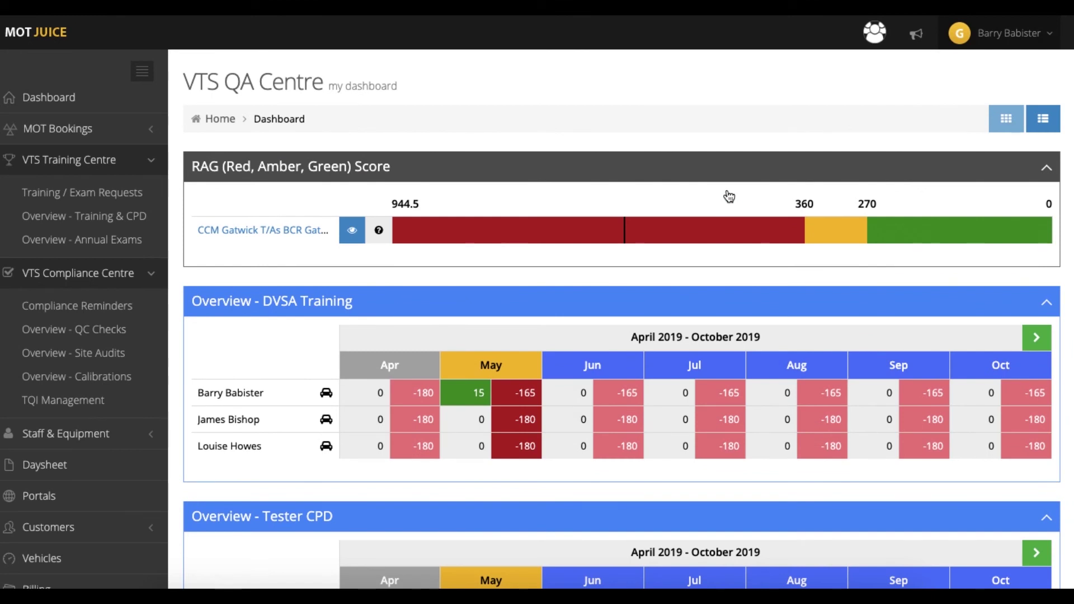
click(878, 39)
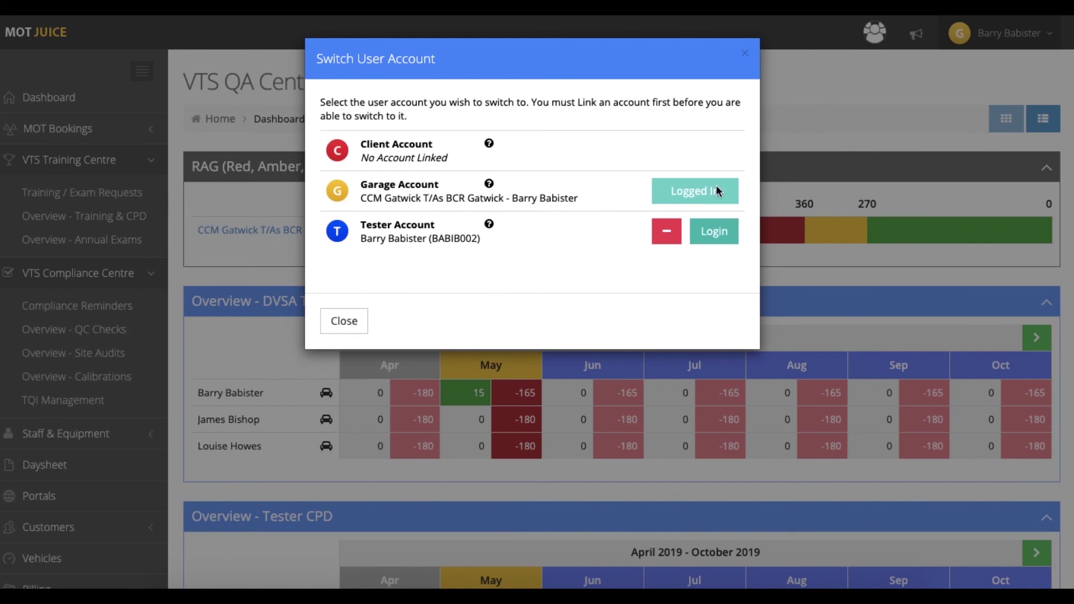
click(662, 238)
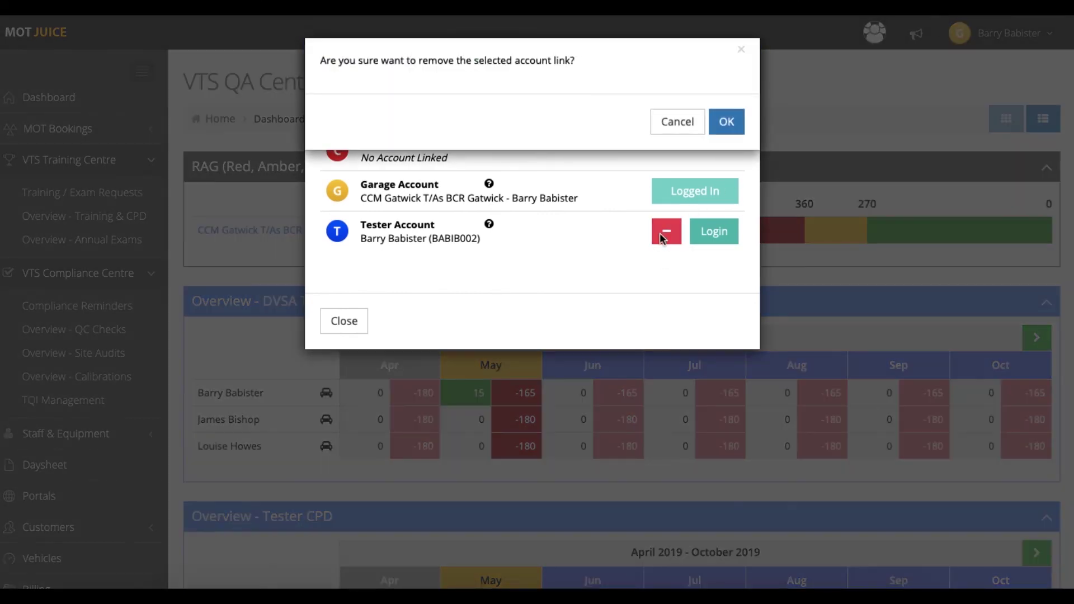
click(727, 119)
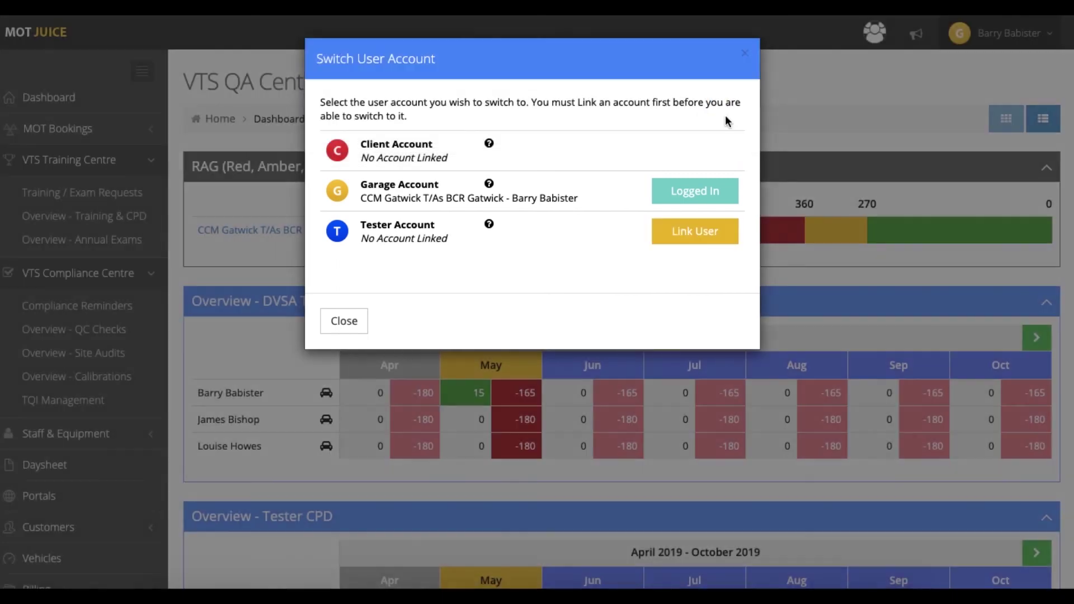